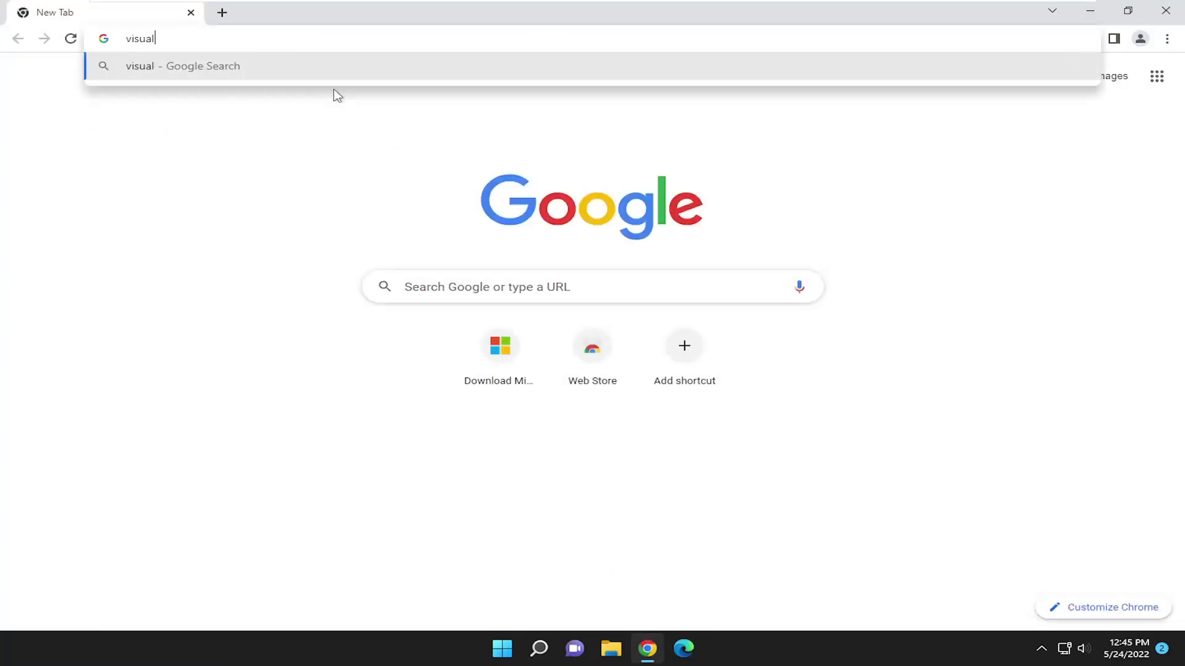
pyautogui.write('c')
# Step: Correct the query and search Google for 'visual c++ 2015'
pyautogui.press('BackSpace')
pyautogui.write('c++ 2')
pyautogui.write('01')
pyautogui.press('BackSpace')
pyautogui.write('15')
pyautogui.press('Return')
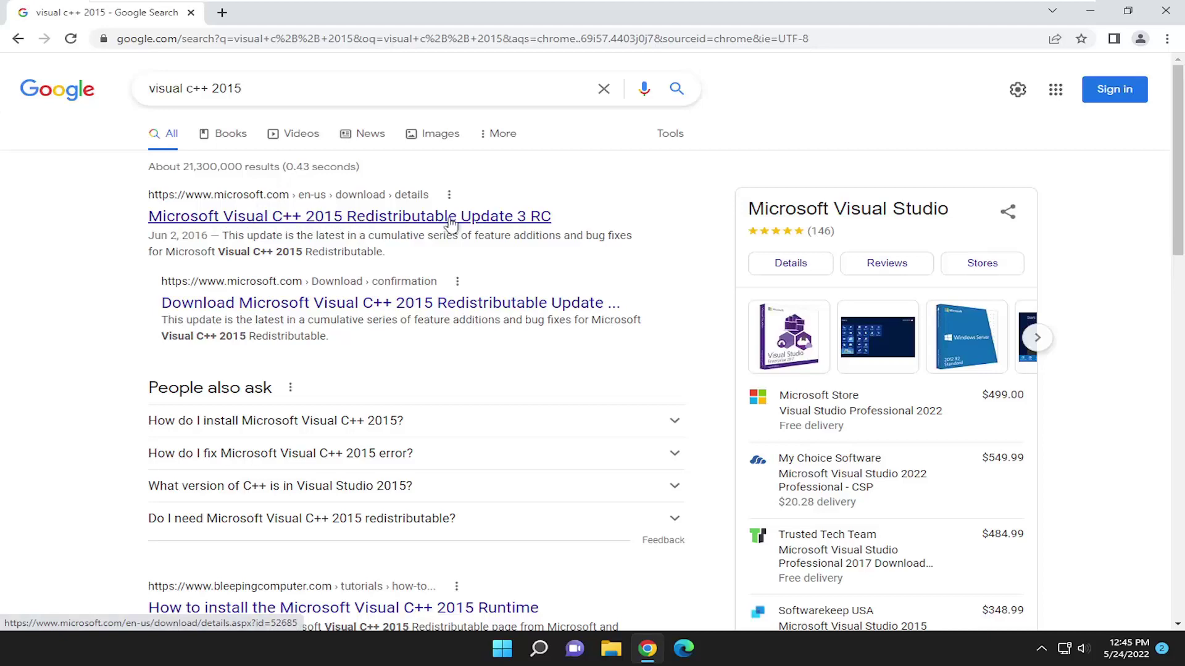
# Step: Download vc_redist.x64.exe from Microsoft's Visual C++ 2015 Redistributable Update 3 RC page
pyautogui.click(422, 224)
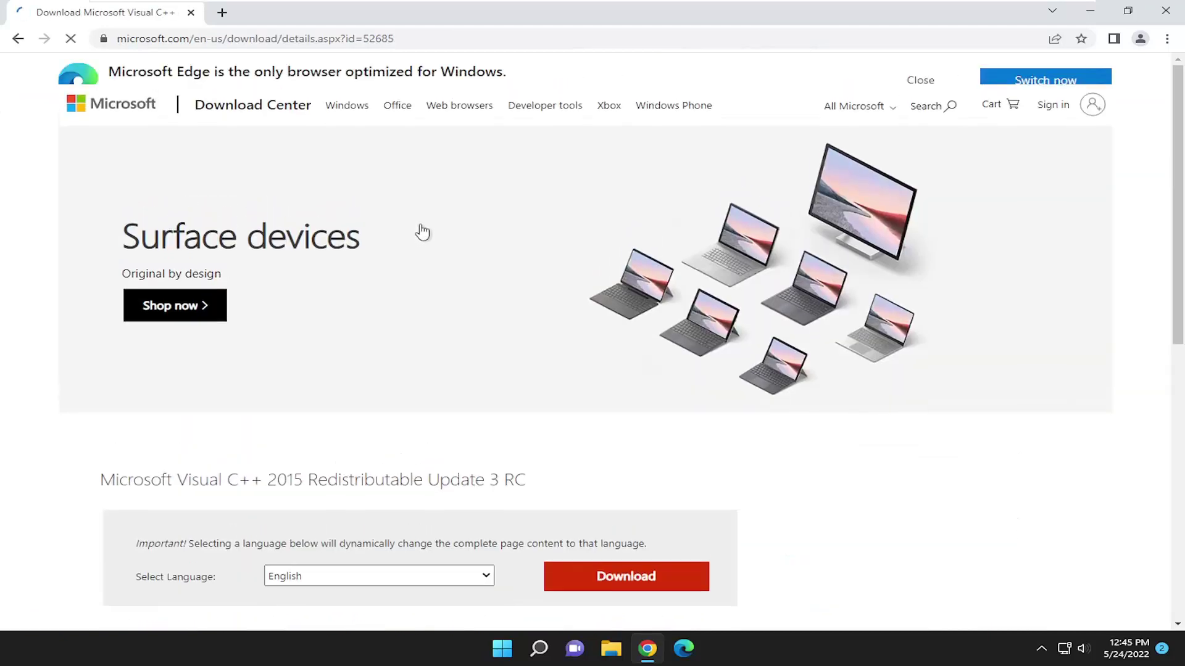
pyautogui.scroll(-2, 430, 223)
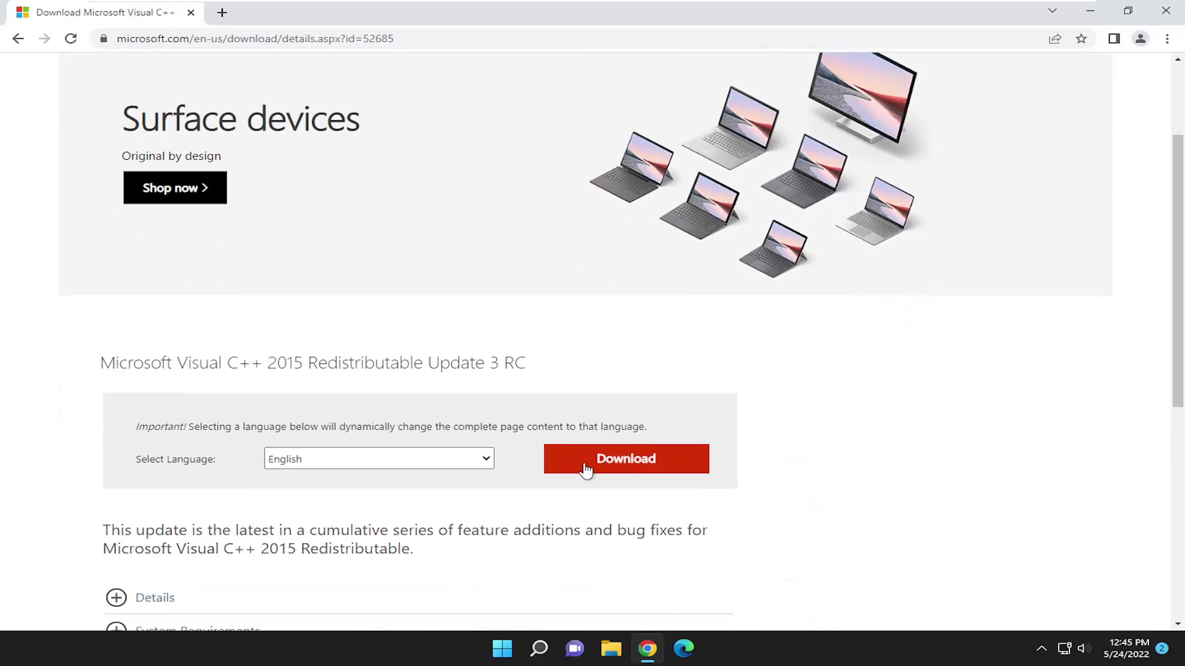
pyautogui.click(626, 460)
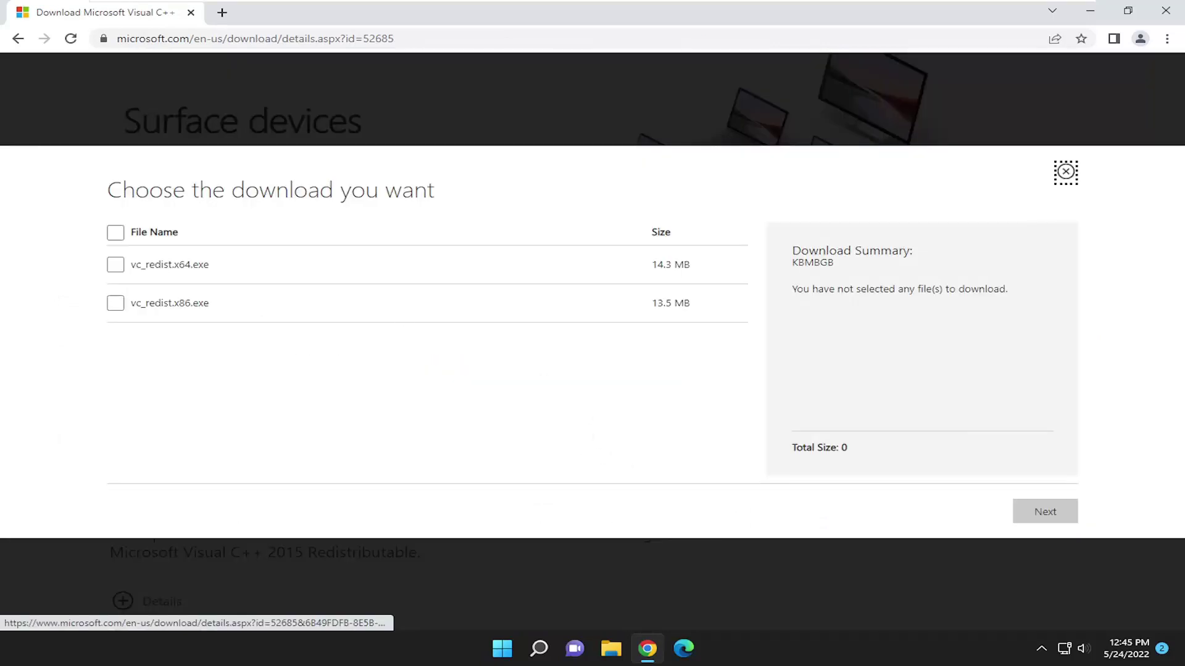
pyautogui.click(117, 266)
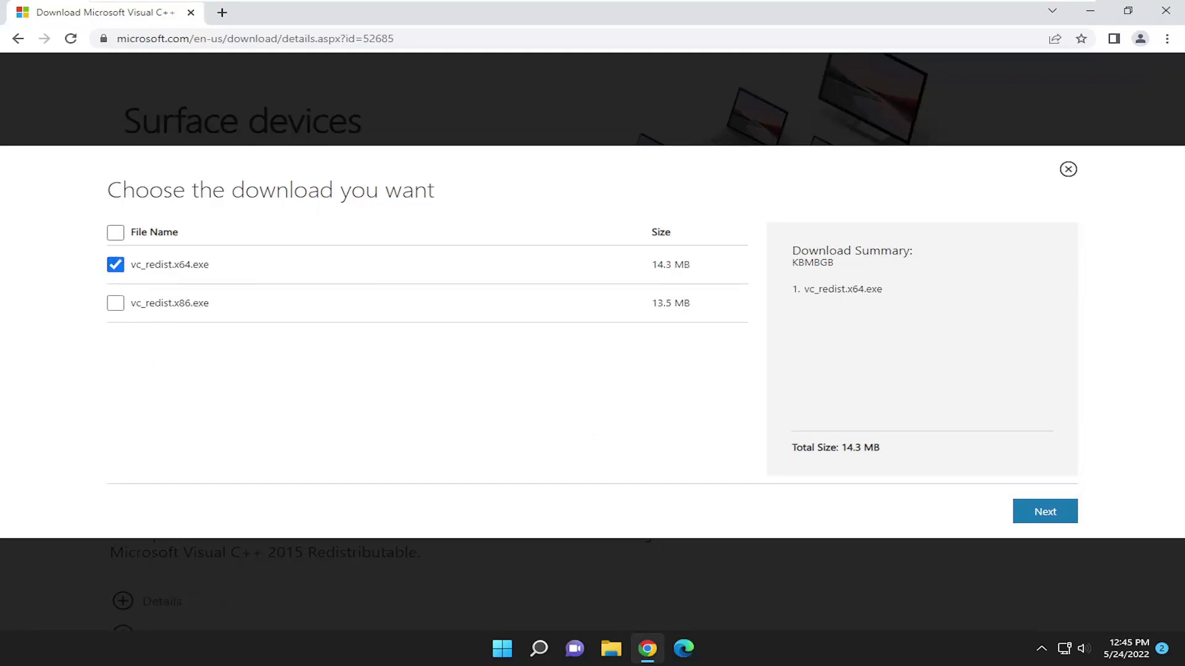
pyautogui.moveTo(212, 269); pyautogui.dragTo(184, 266)
pyautogui.click(202, 344)
pyautogui.click(1043, 514)
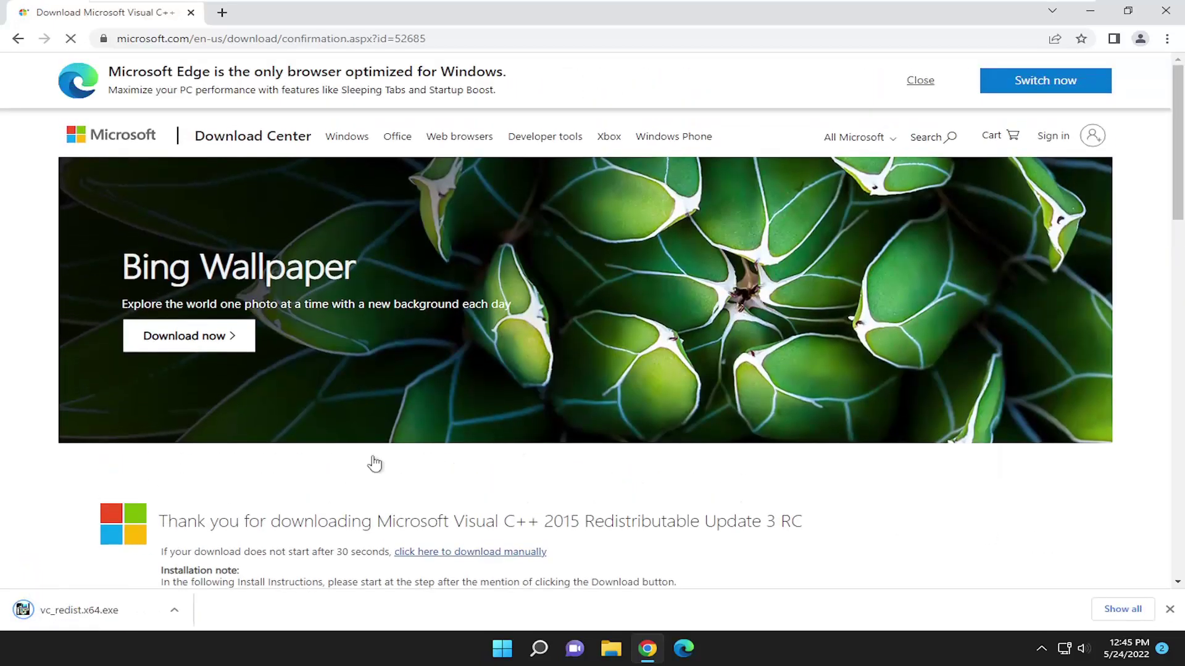
# Step: Run vc_redist.x64.exe, accept the license, install, and close the 'already installed' failure
pyautogui.click(53, 609)
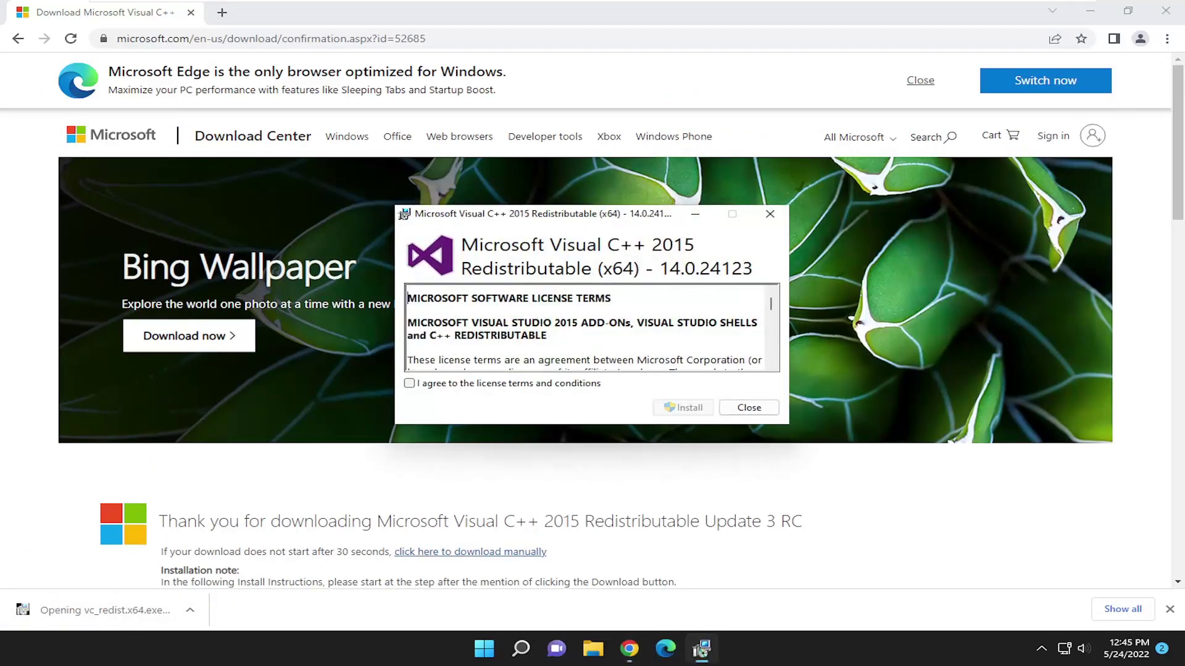
pyautogui.click(1172, 8)
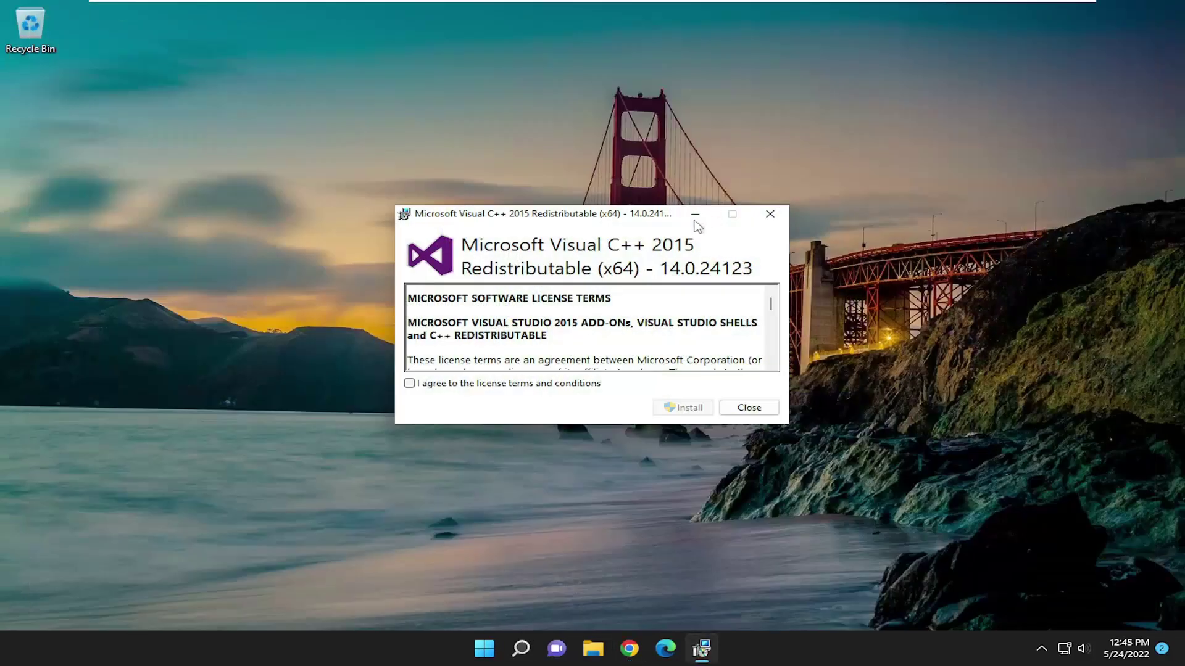
pyautogui.click(443, 388)
pyautogui.click(683, 410)
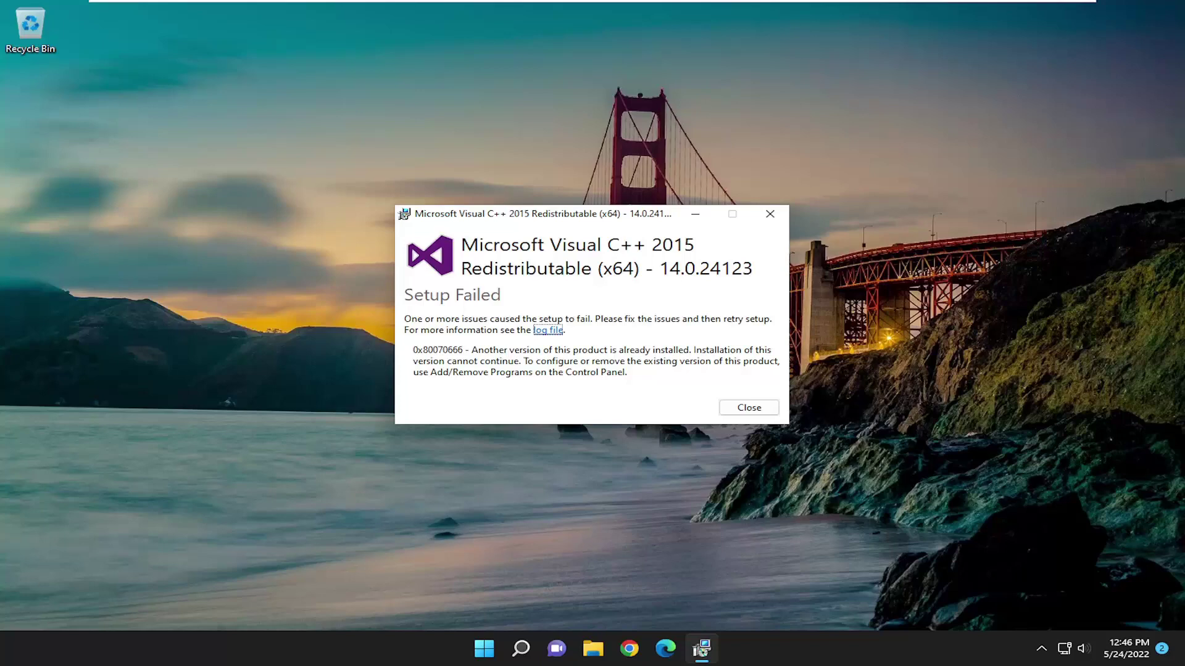
pyautogui.click(764, 409)
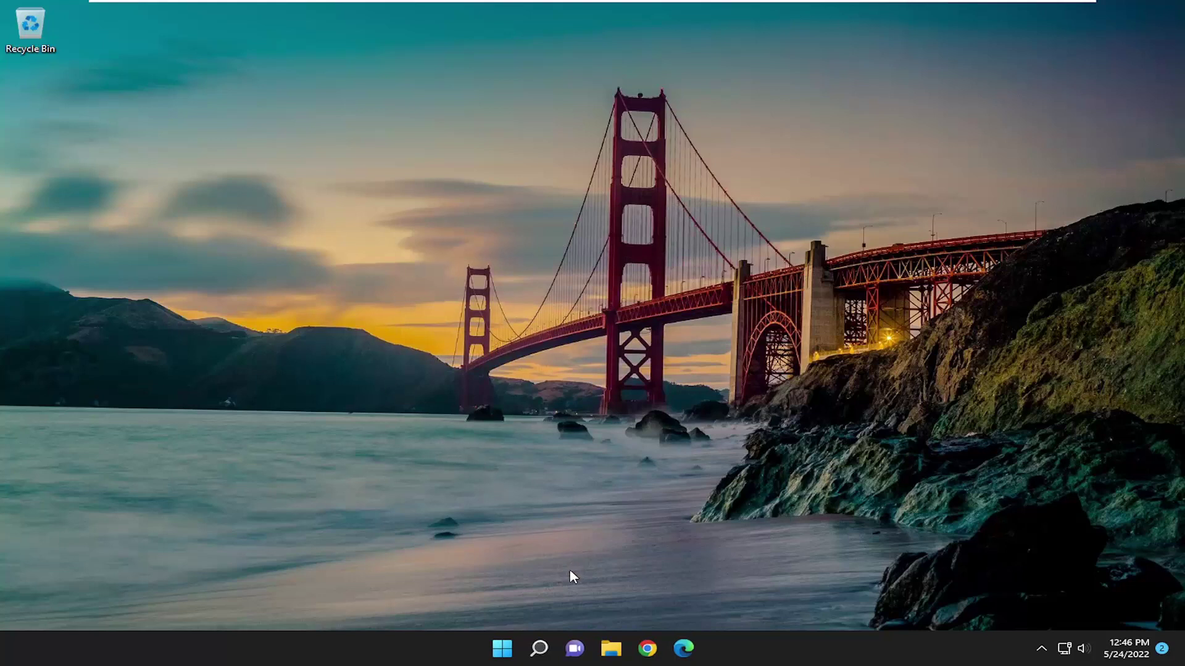
# Step: Open Control Panel from Windows search in Large icons view, then Programs and Features
pyautogui.click(533, 652)
pyautogui.write('control p')
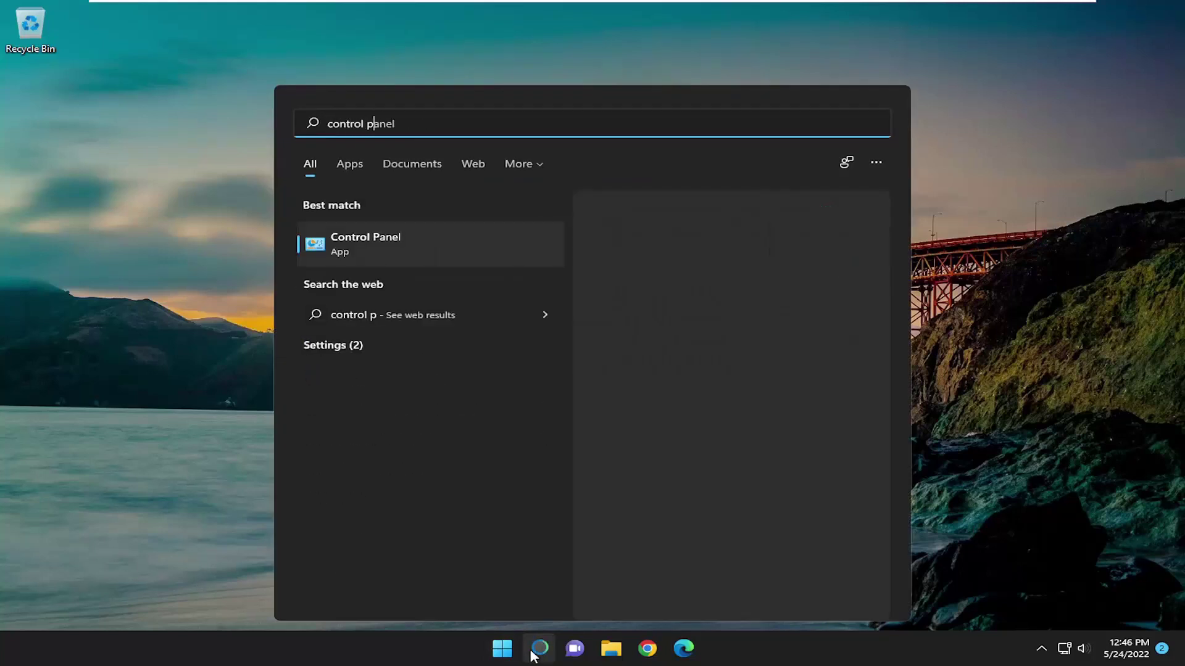
pyautogui.write('anel')
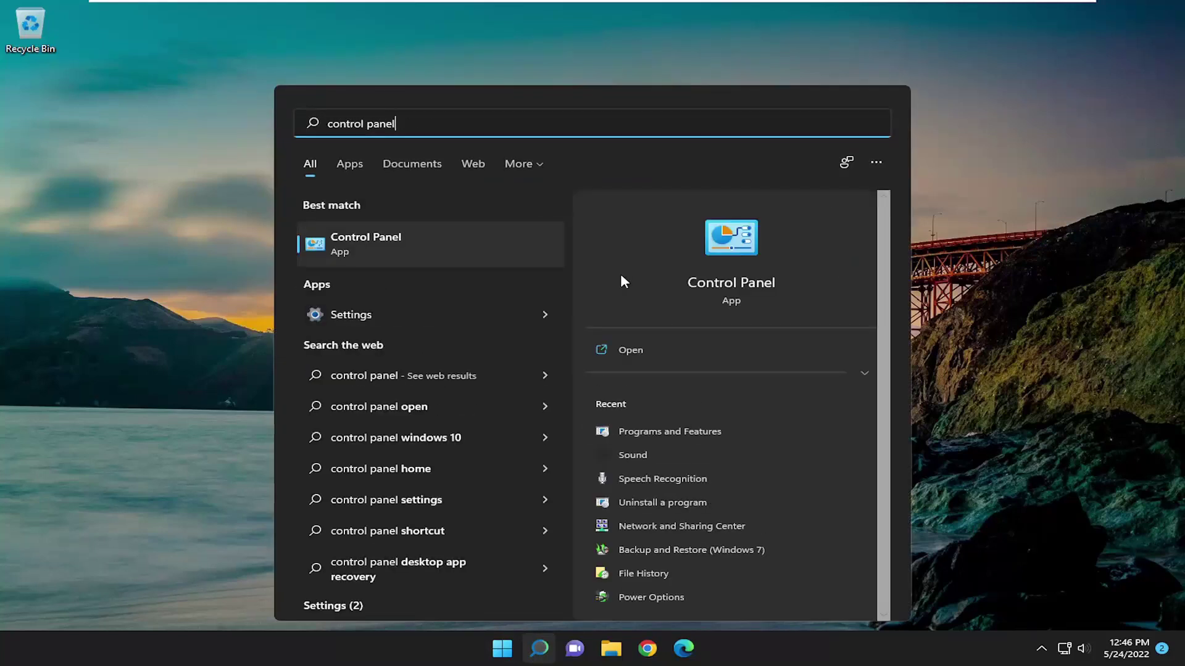
pyautogui.click(381, 243)
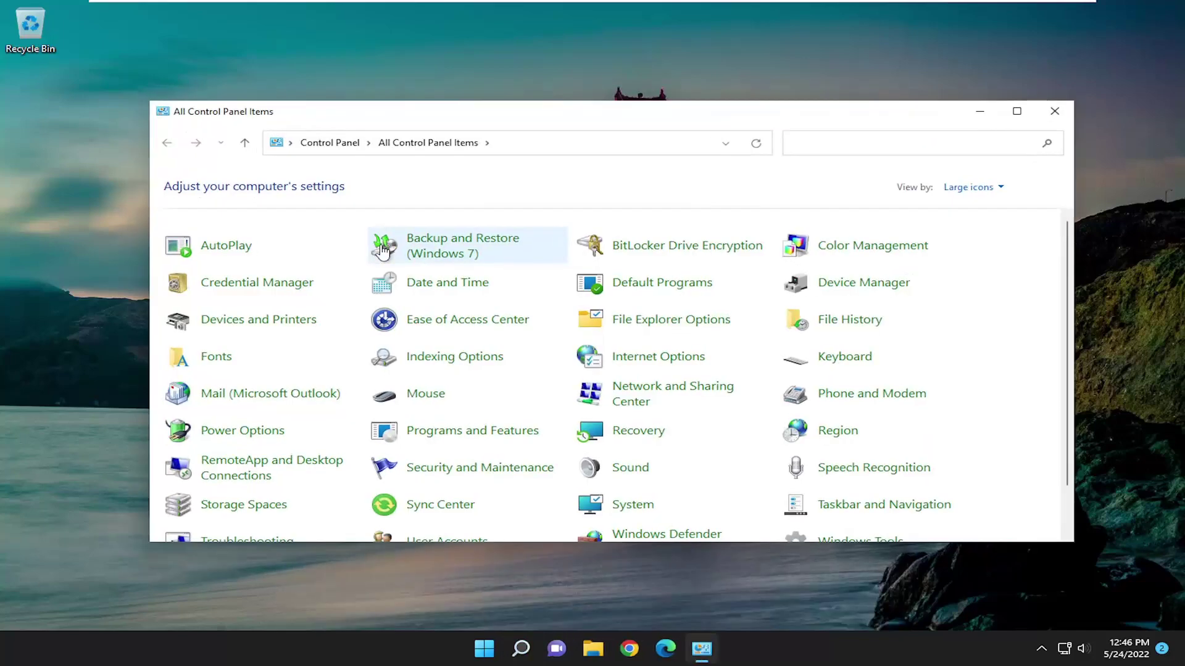
pyautogui.click(981, 189)
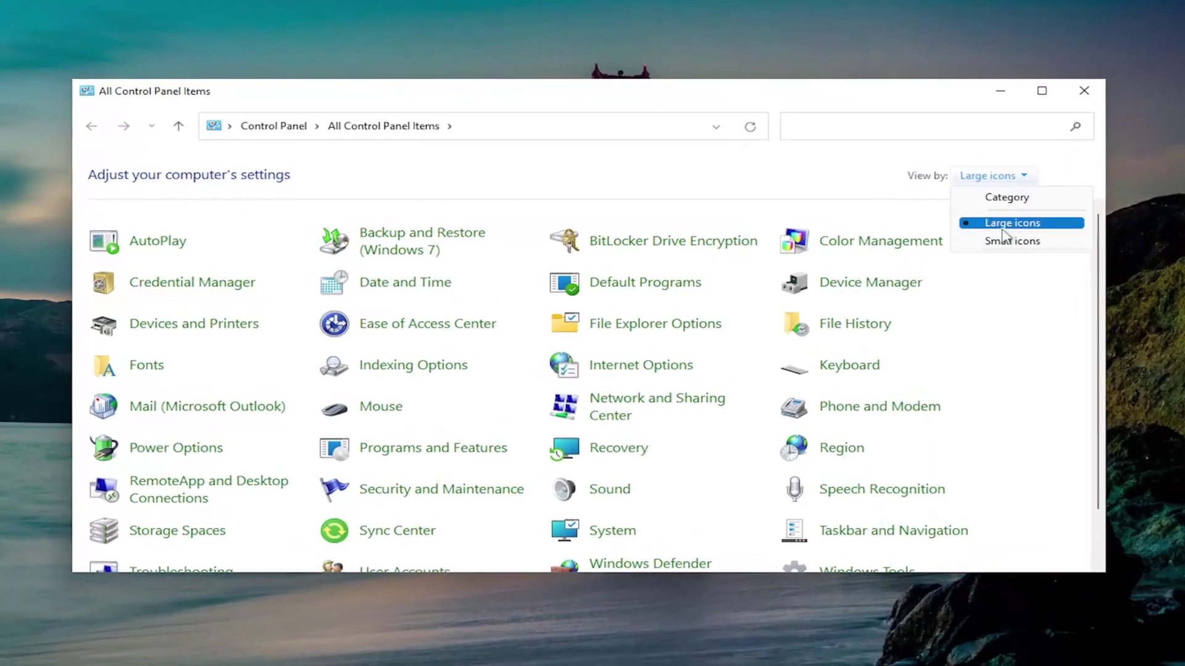
pyautogui.click(999, 225)
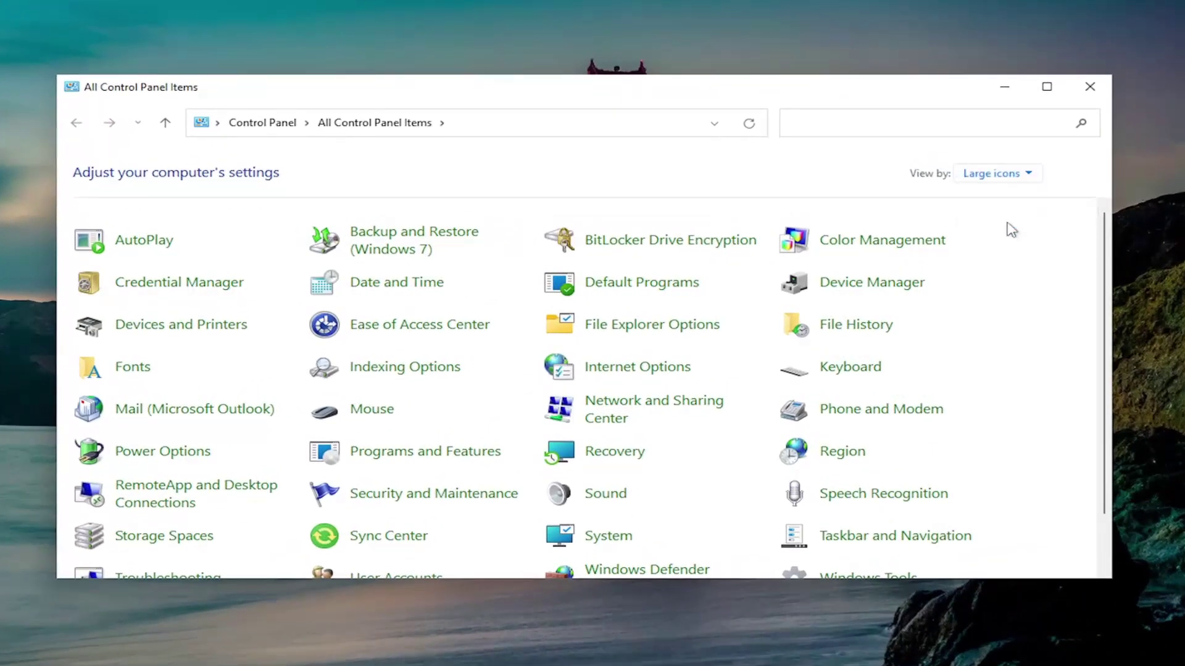
pyautogui.click(392, 457)
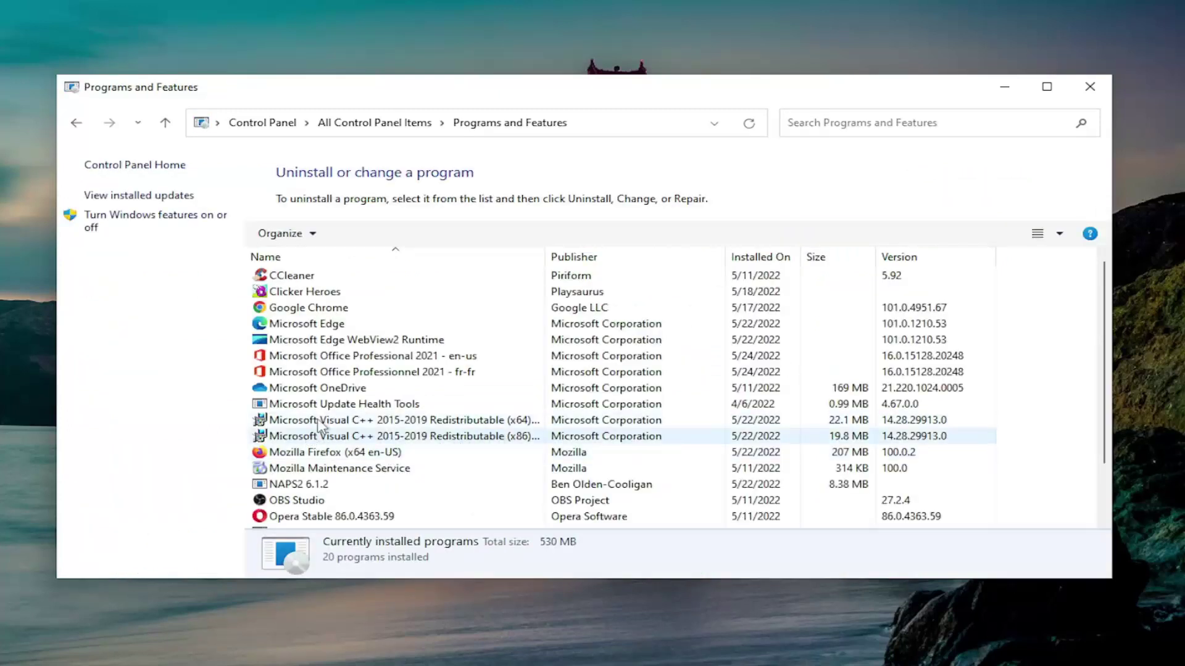
# Step: Repair the x64 Visual C++ 2015-2019 Redistributable without restarting
pyautogui.click(353, 424)
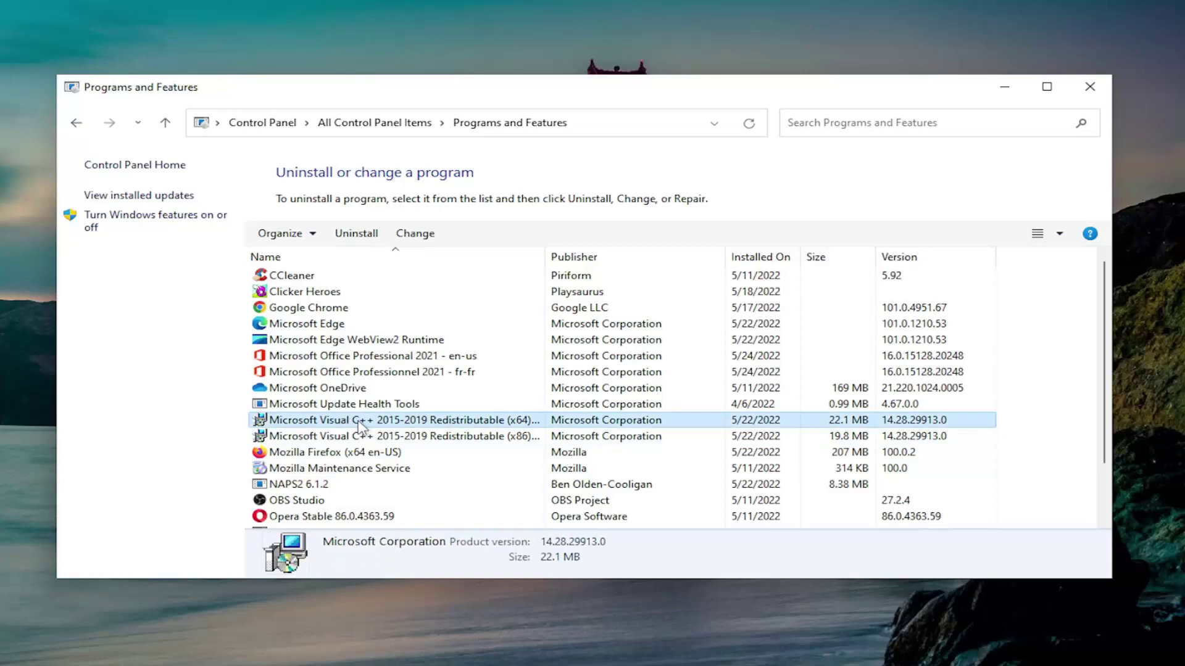
pyautogui.click(418, 234)
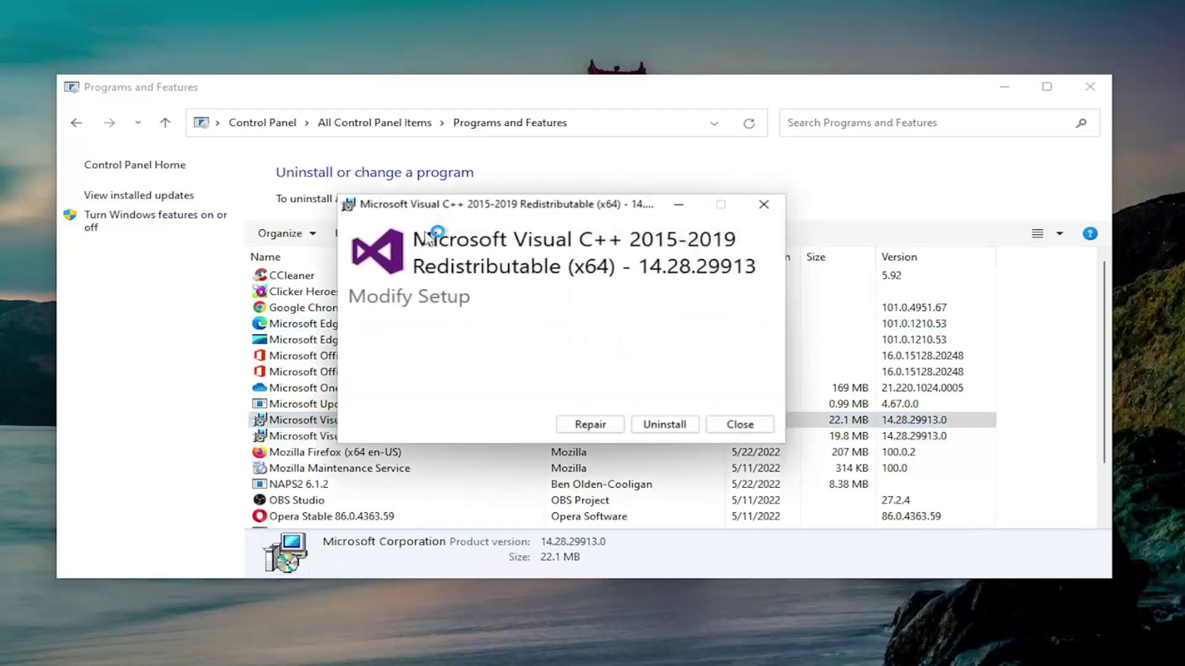
pyautogui.click(590, 425)
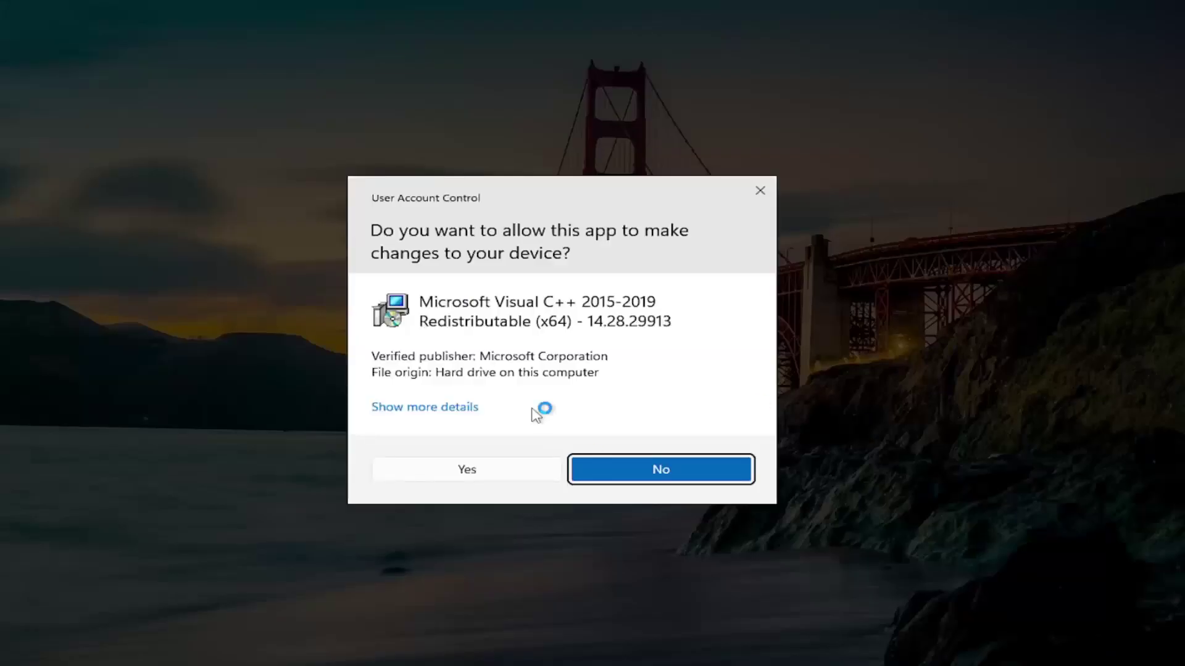
pyautogui.click(488, 471)
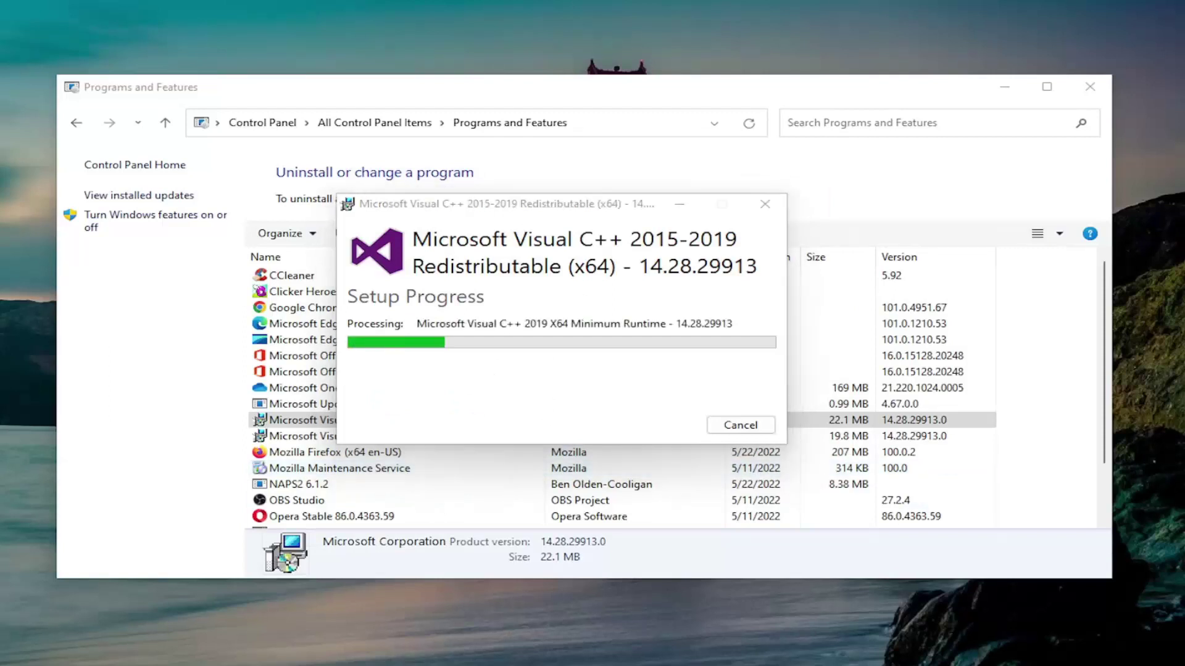
pyautogui.click(831, 424)
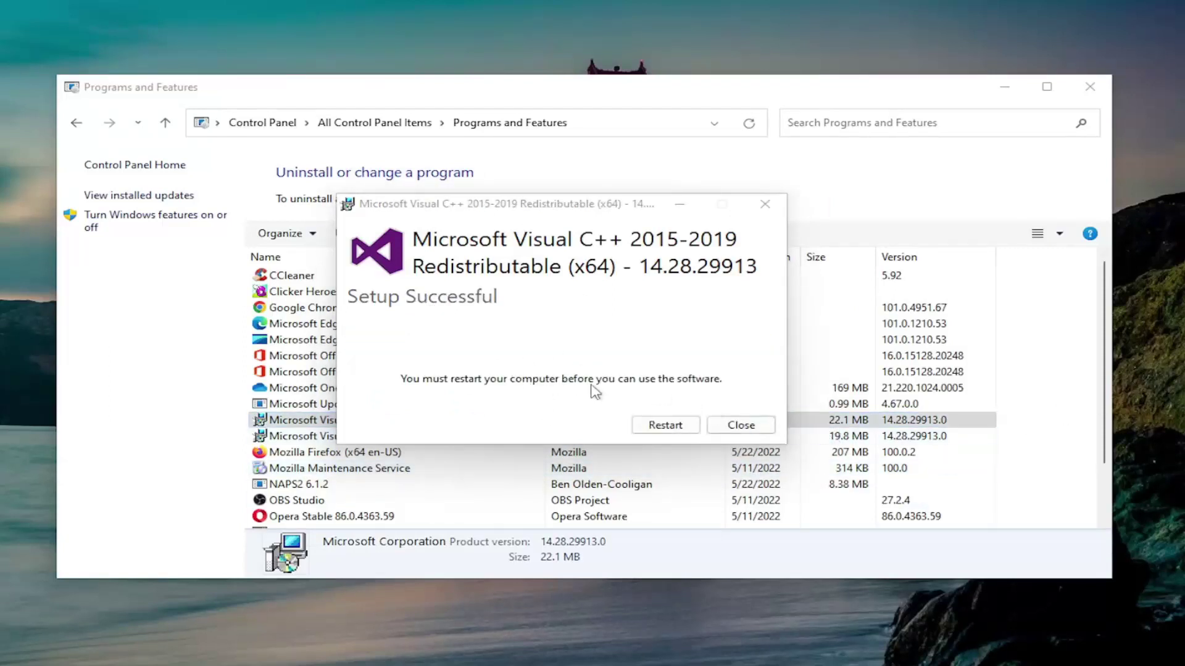
pyautogui.click(741, 425)
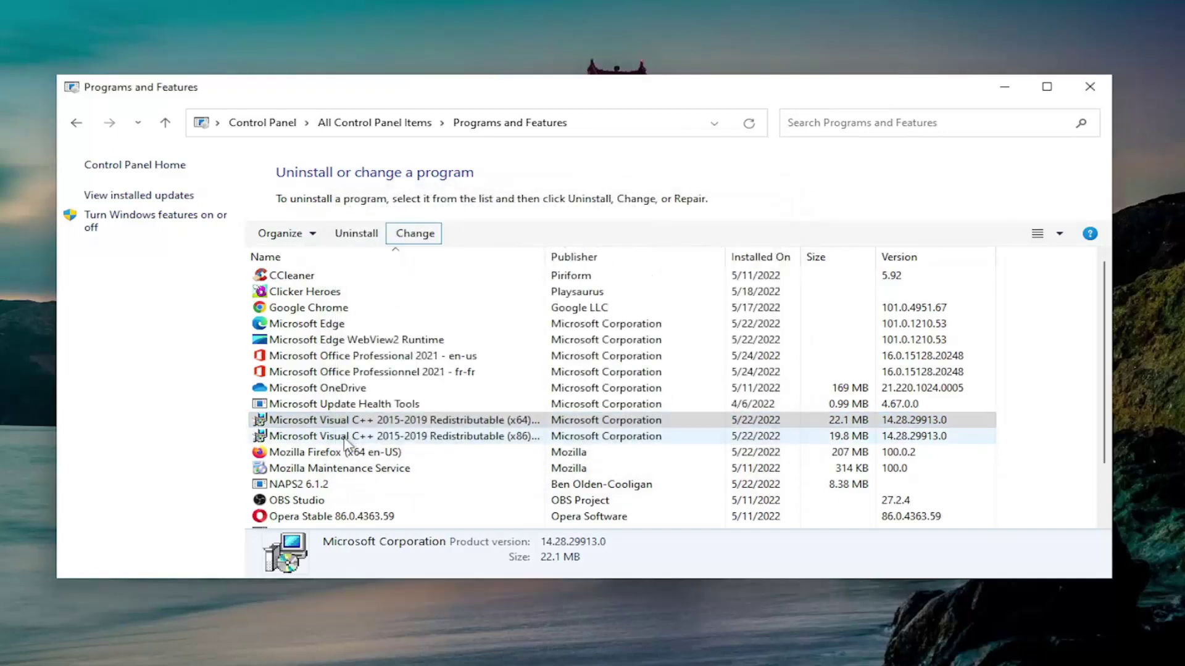
# Step: Repair the x86 Visual C++ 2015-2019 Redistributable and dismiss the success message
pyautogui.click(348, 440)
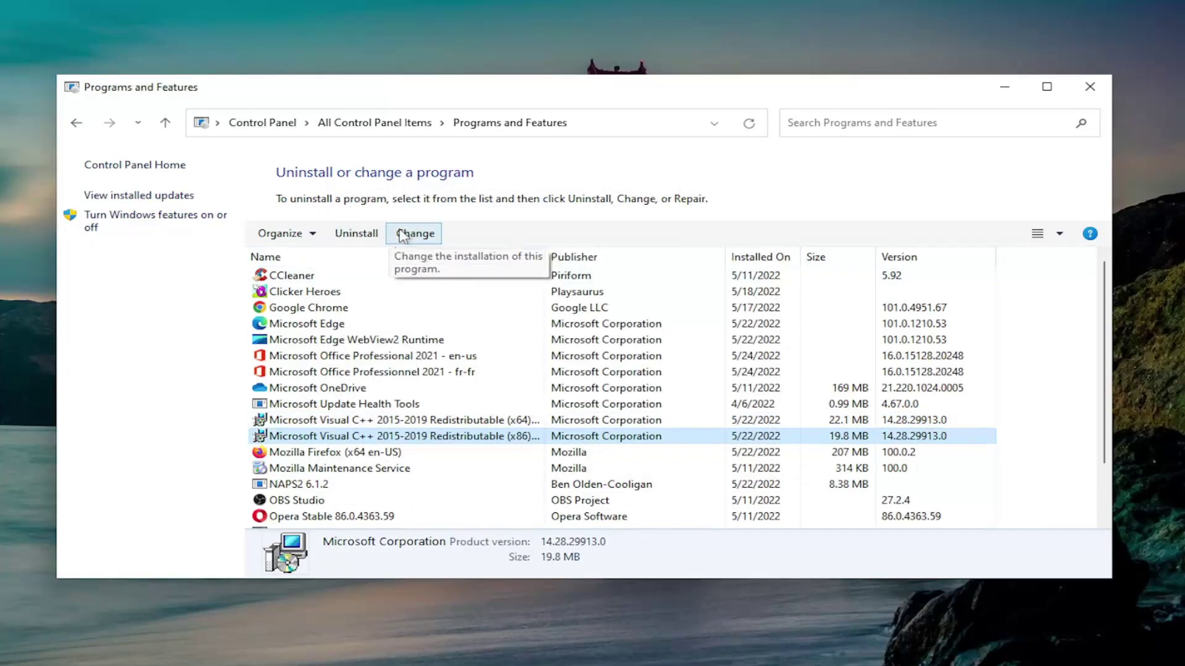
pyautogui.click(400, 235)
pyautogui.click(658, 427)
pyautogui.click(531, 467)
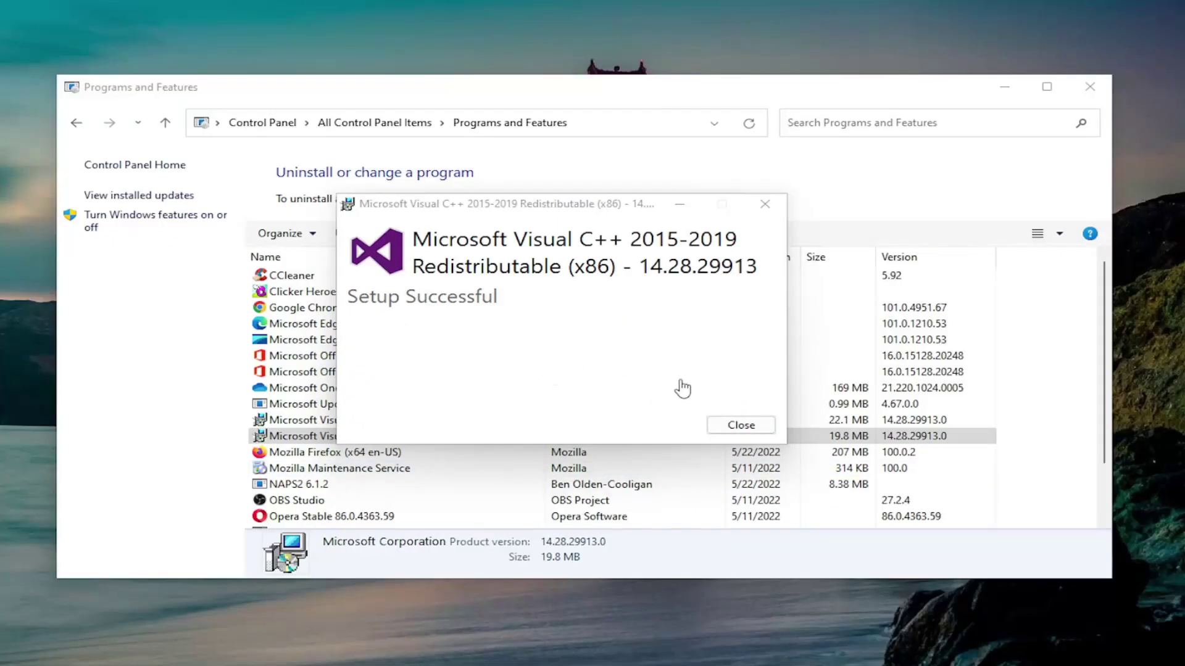
pyautogui.click(757, 425)
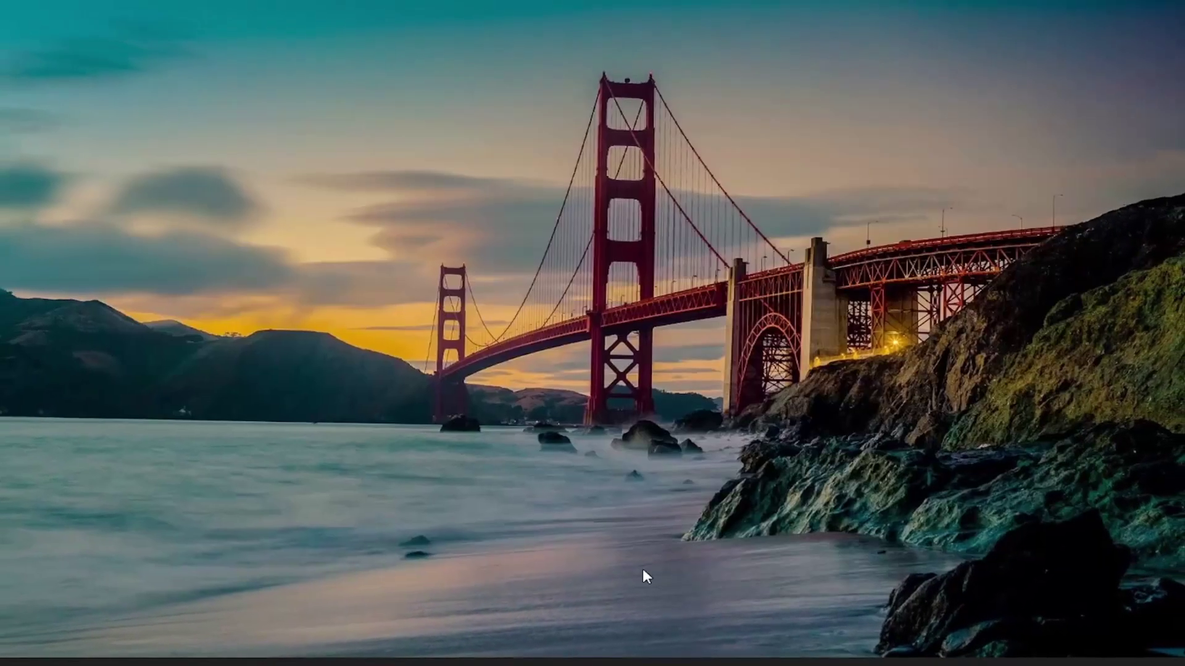
# Step: Open the Start button's power-user menu to reach the restart option
pyautogui.rightClick(503, 648)
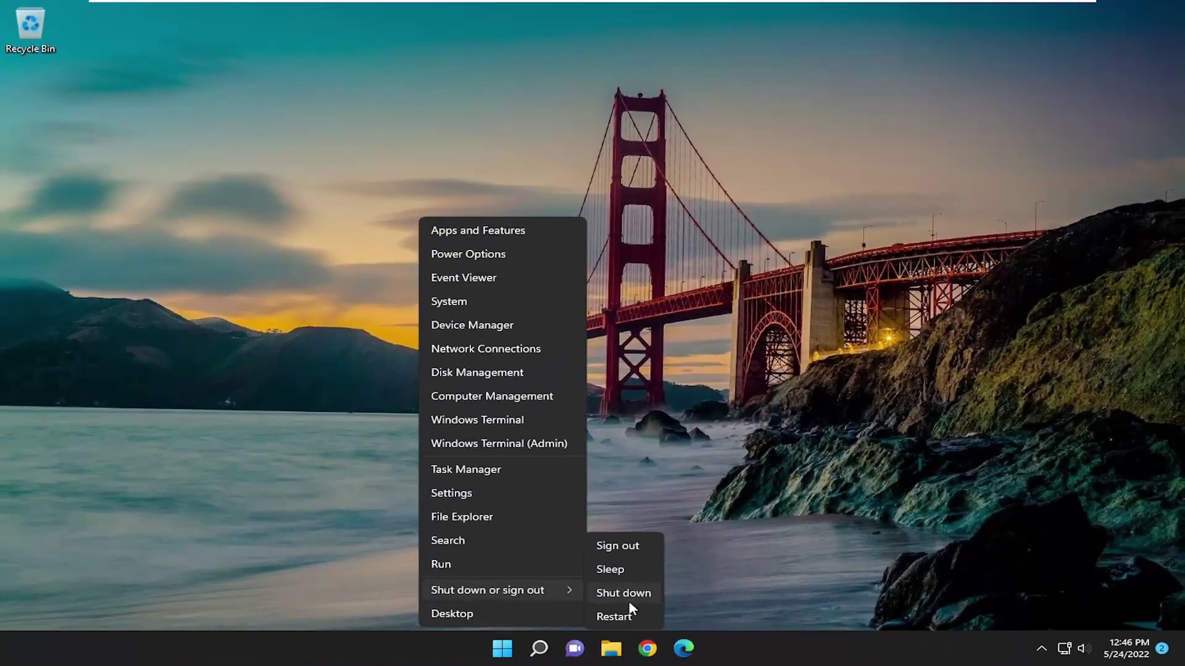